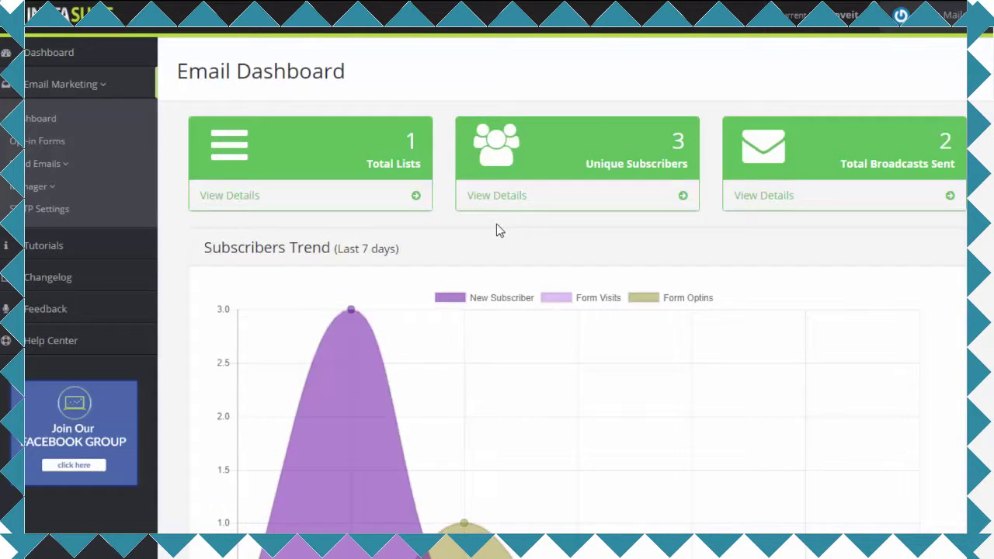
# View the opt-in forms overview and open the page for creating and editing lists
pyautogui.click(49, 148)
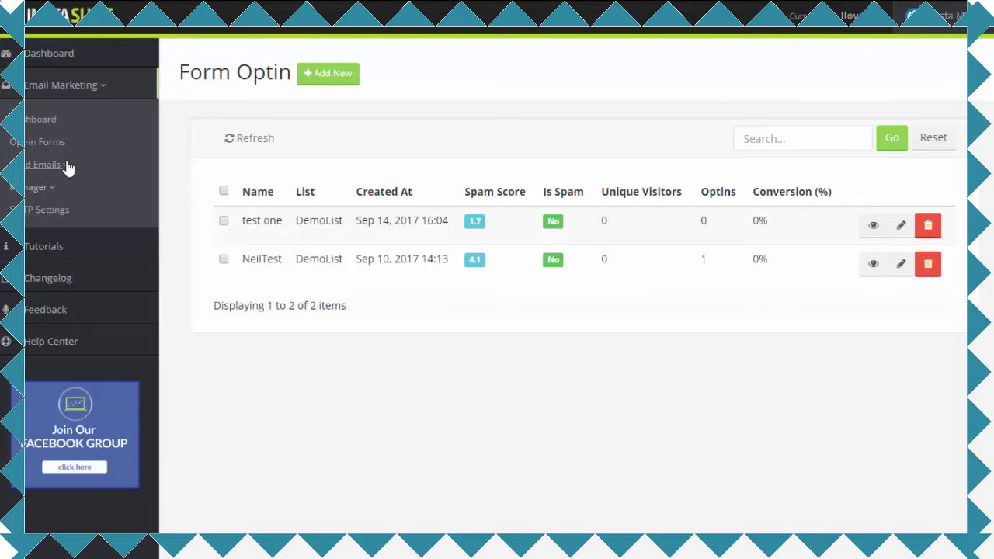
pyautogui.click(62, 188)
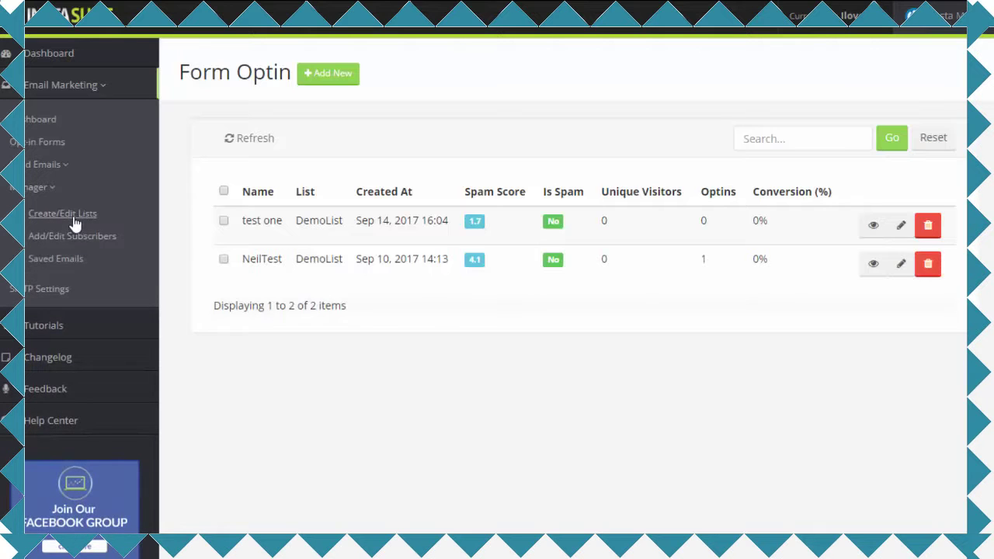
pyautogui.click(73, 221)
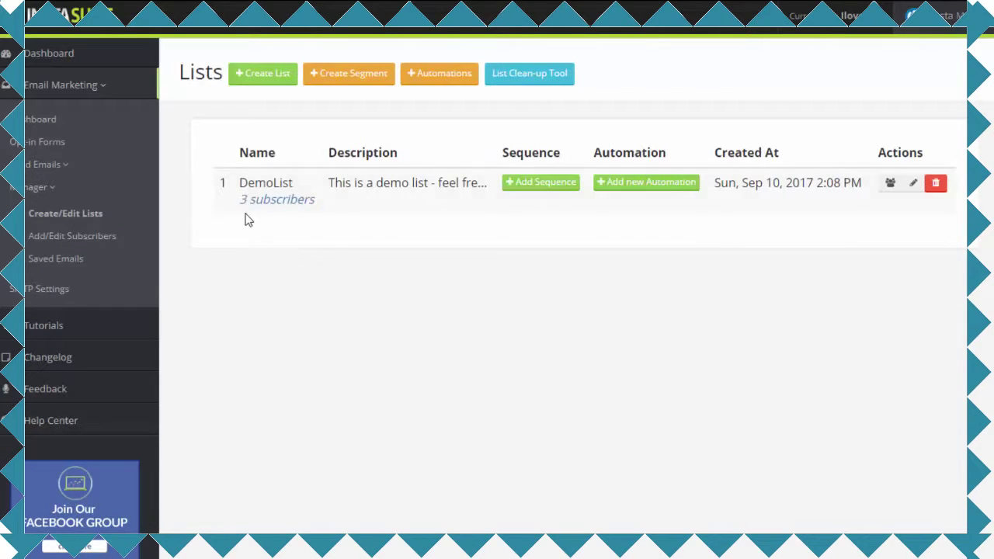
# Create a list named InstaMailer_Customers, keeping the prefilled sender details and leaving the description and email signature empty
pyautogui.click(264, 73)
pyautogui.write('InstaMail')
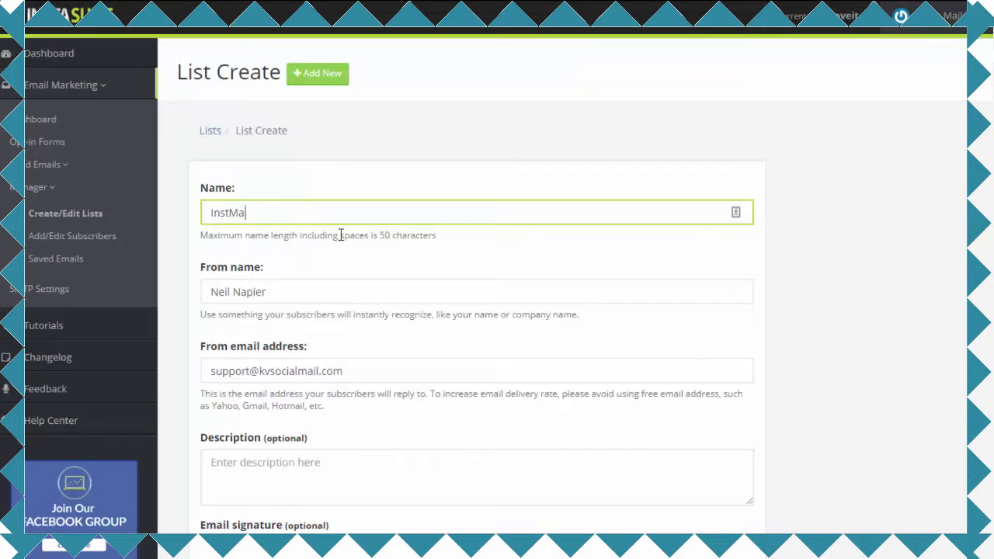
pyautogui.write('er_Customers')
pyautogui.click(345, 289)
pyautogui.click(350, 369)
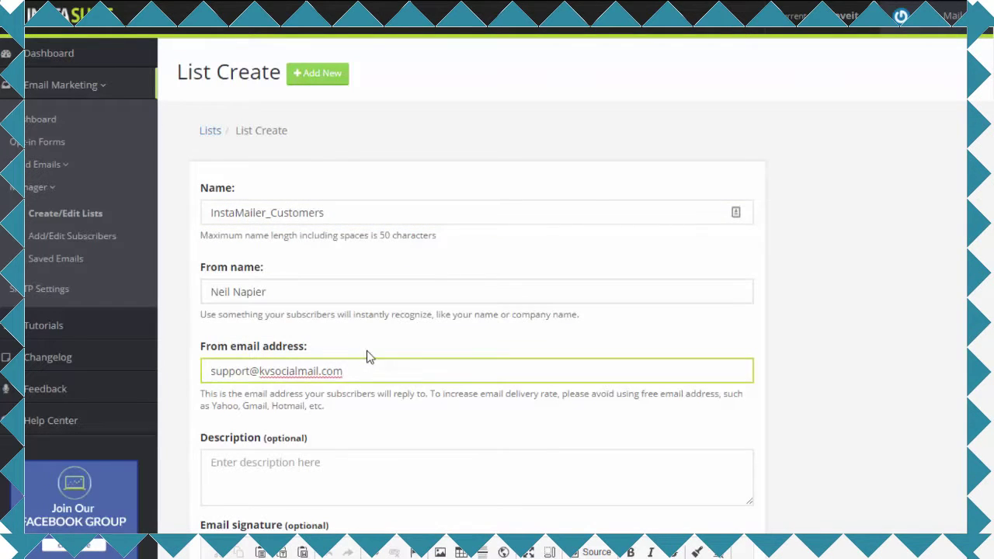
pyautogui.scroll(-3, 366, 377)
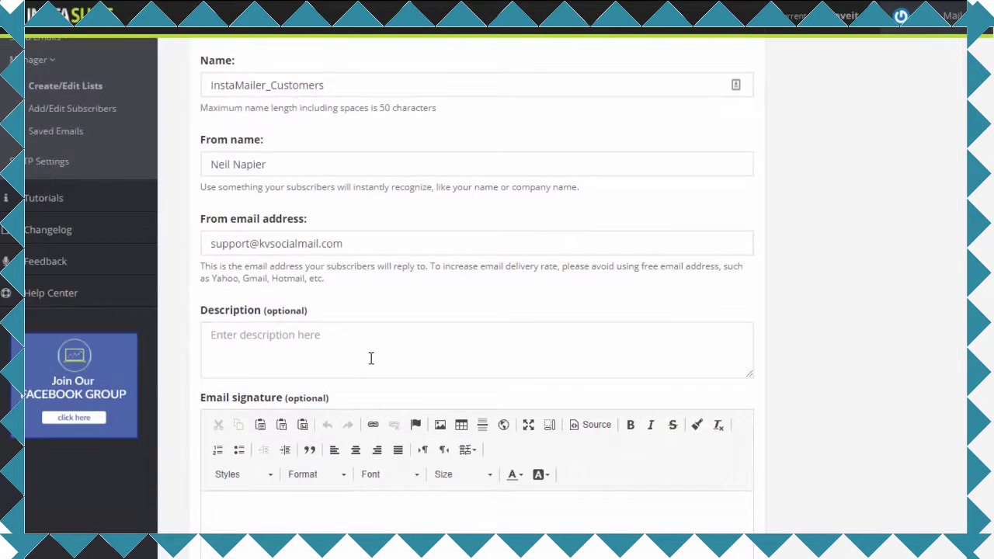
pyautogui.click(370, 359)
pyautogui.scroll(-4, 370, 381)
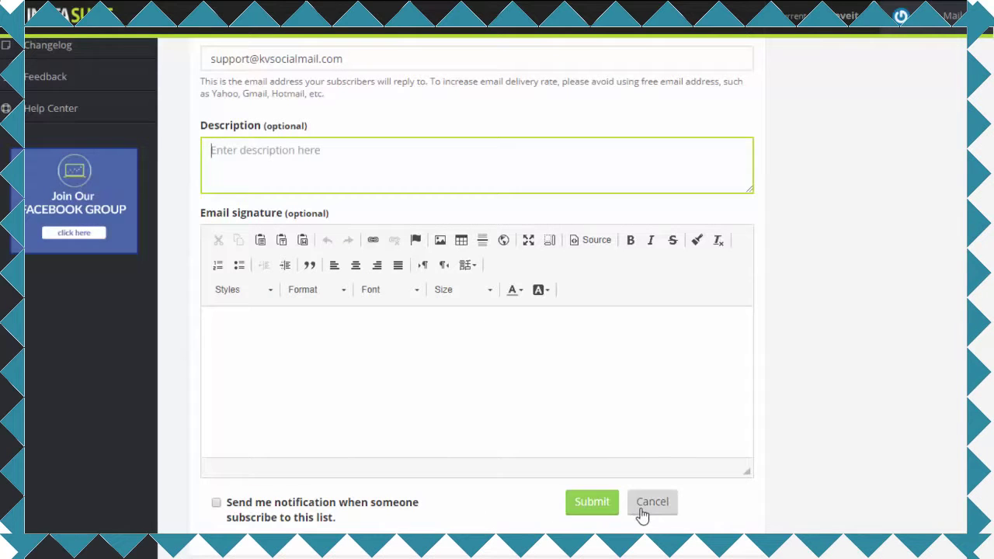
pyautogui.click(592, 510)
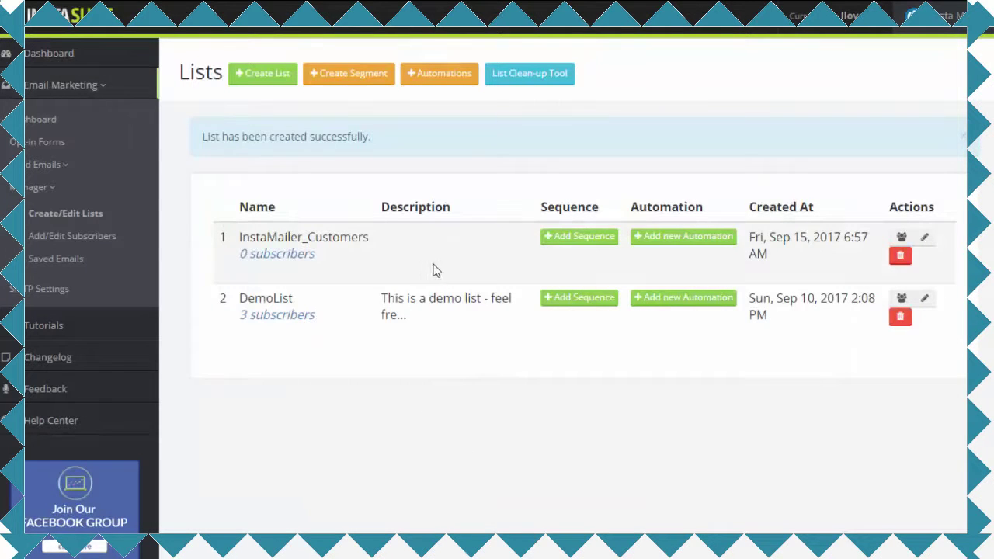
# Create a sequence named "Initiation series" for DemoList
pyautogui.click(566, 247)
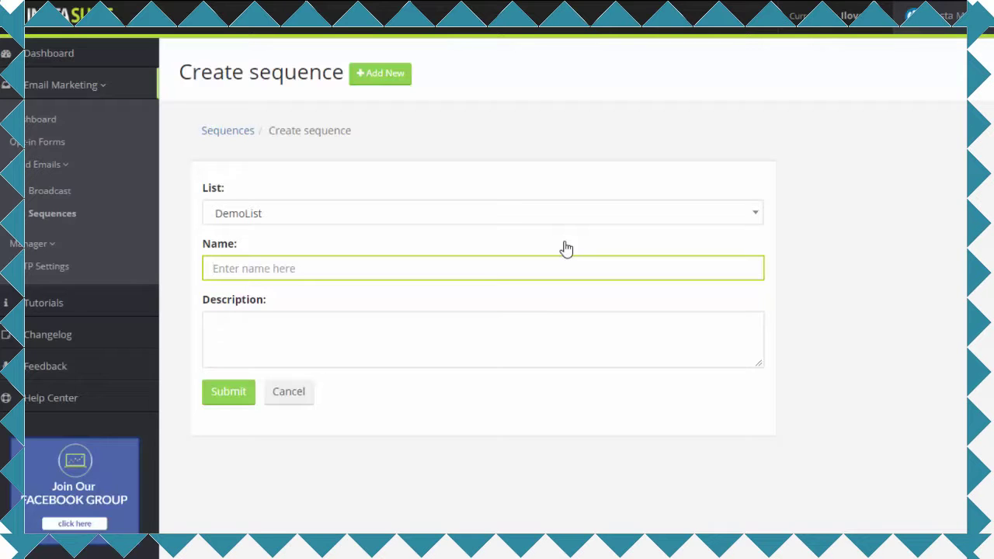
pyautogui.write('Initiation series')
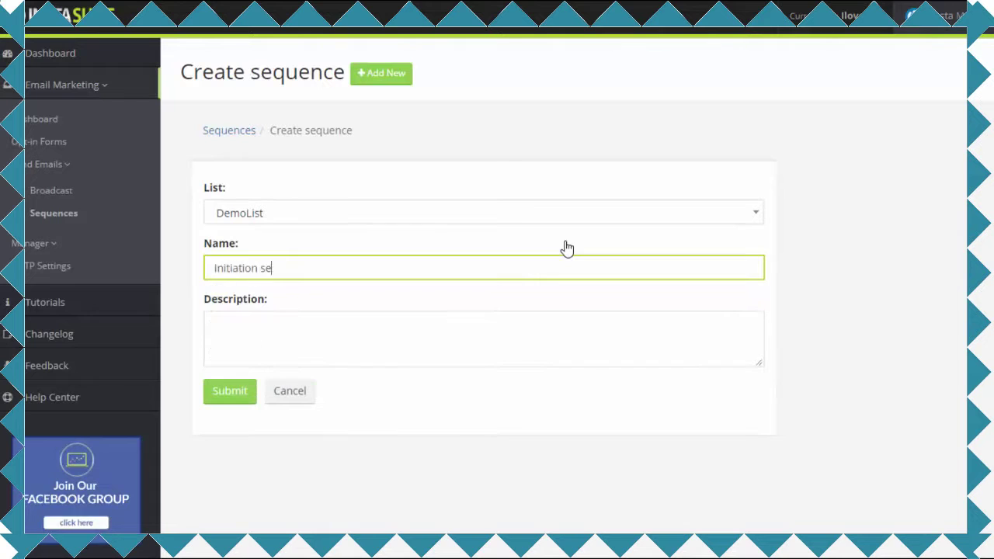
pyautogui.click(249, 397)
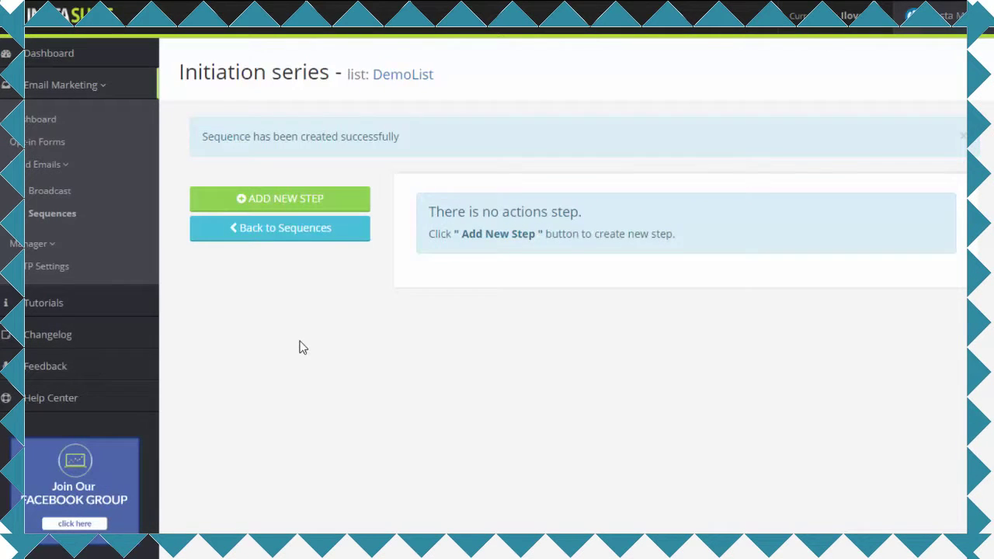
# Add a step to the Initiation series and save it with the default trigger and email content
pyautogui.click(302, 199)
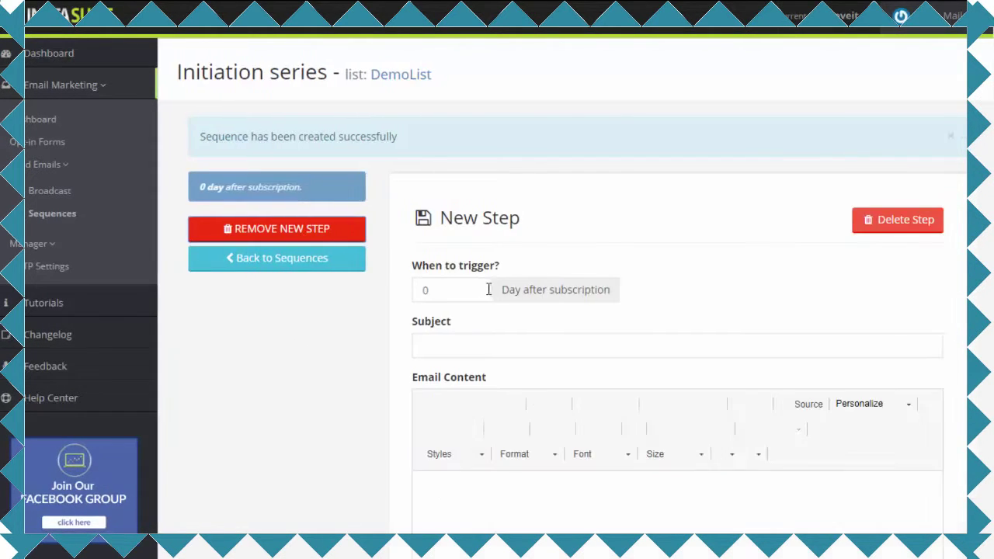
pyautogui.scroll(-2, 790, 360)
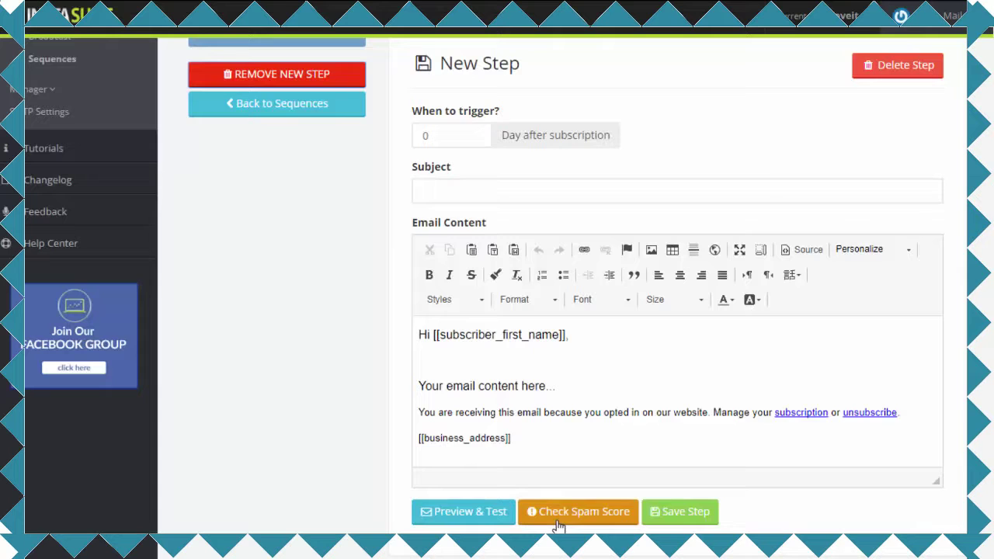
pyautogui.click(683, 514)
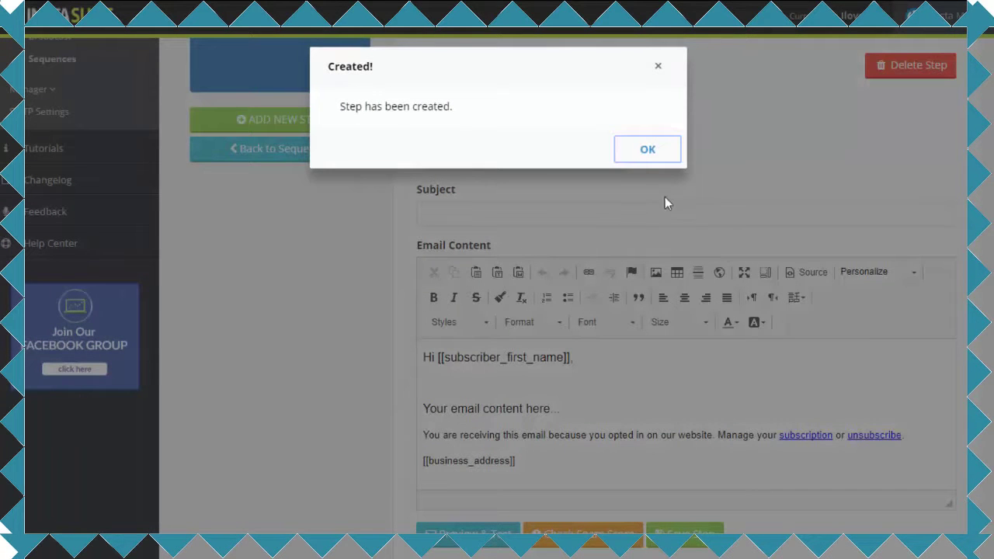
pyautogui.click(665, 152)
pyautogui.scroll(3, 381, 298)
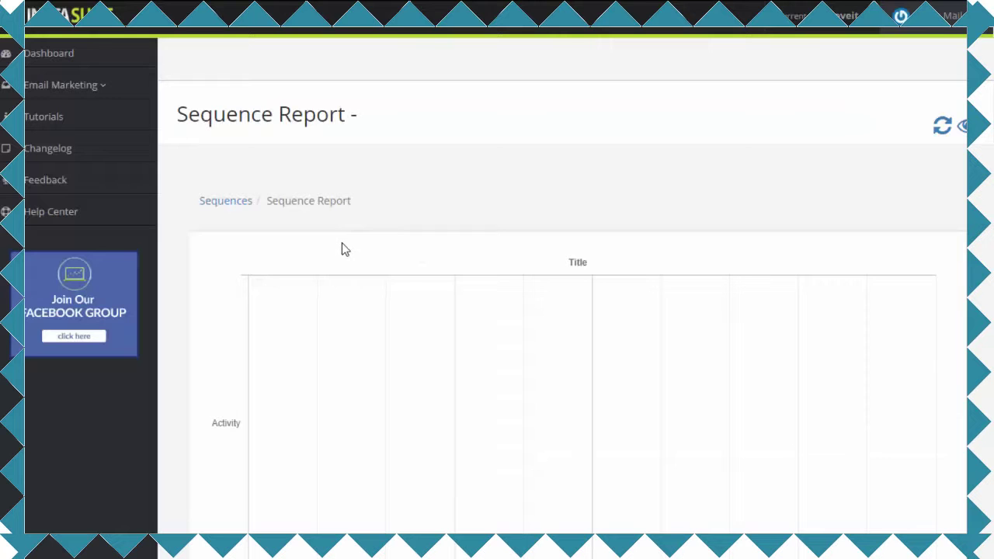
# Return to the page for creating and editing lists
pyautogui.click(105, 86)
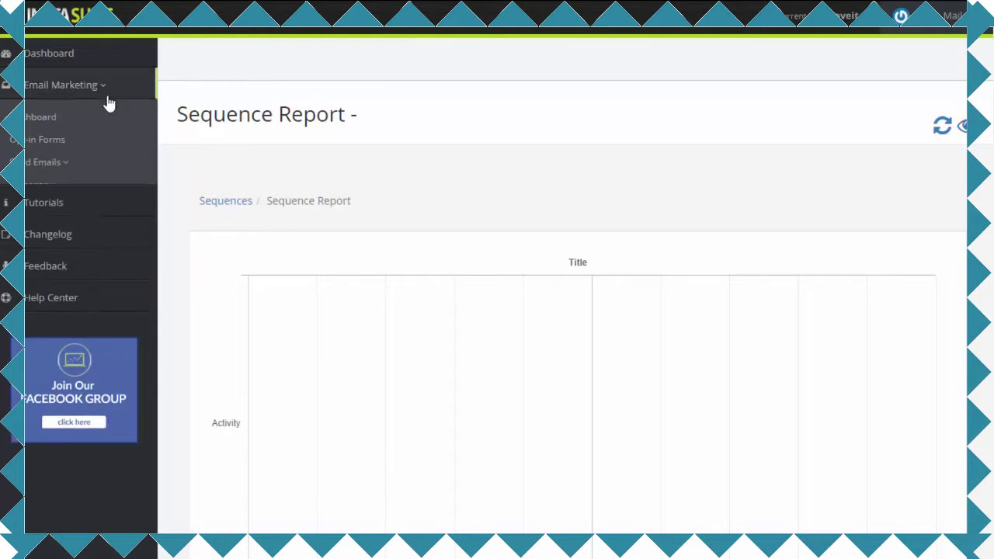
pyautogui.click(70, 165)
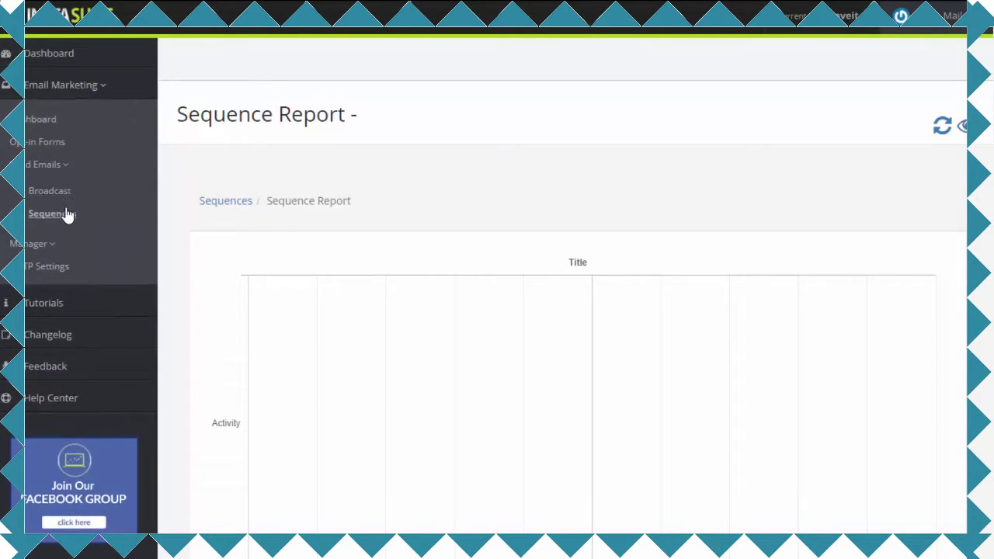
pyautogui.click(23, 244)
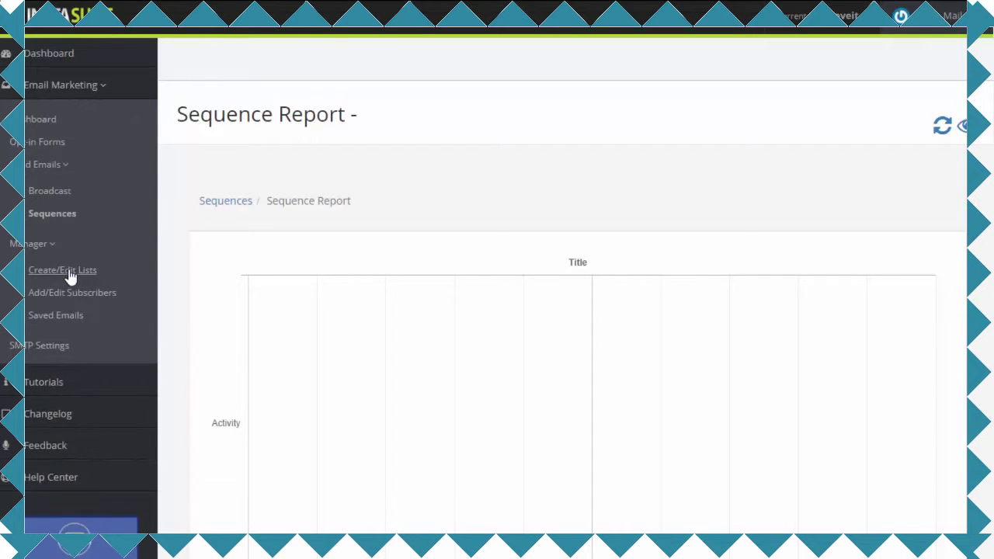
pyautogui.click(69, 273)
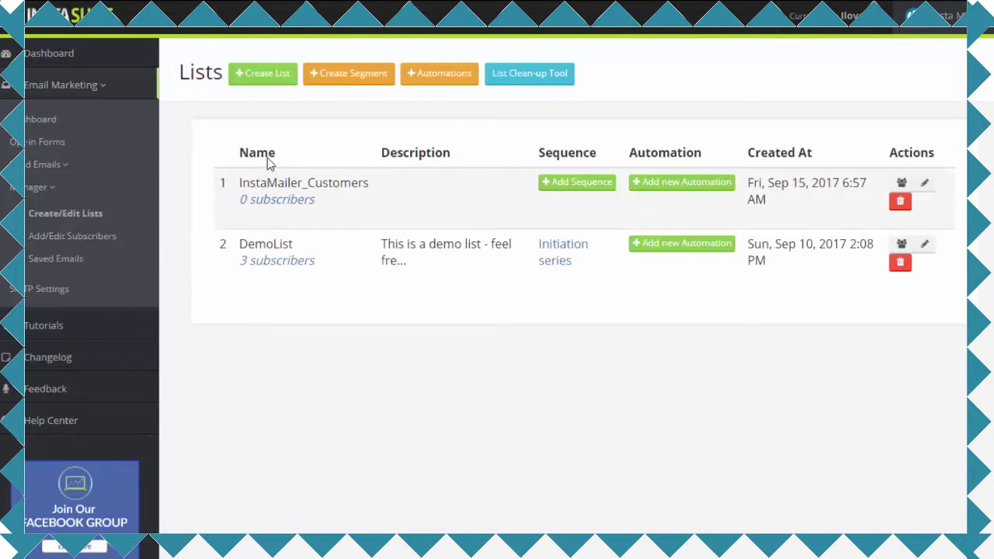
# Set up a segment of InstaMailer_Customers for subscribers who didn't open the Welcome to InstaMailer broadcast
pyautogui.click(347, 76)
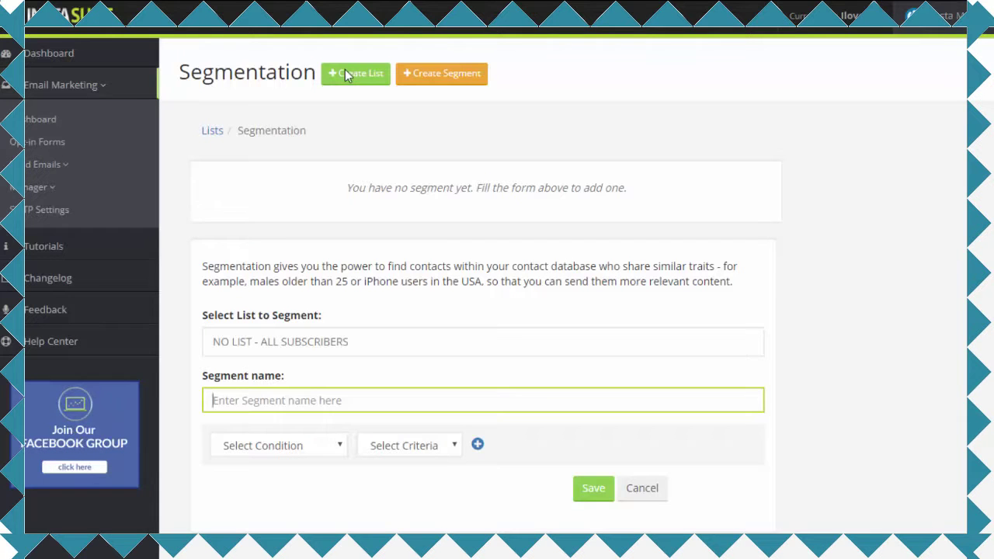
pyautogui.click(386, 341)
pyautogui.click(361, 394)
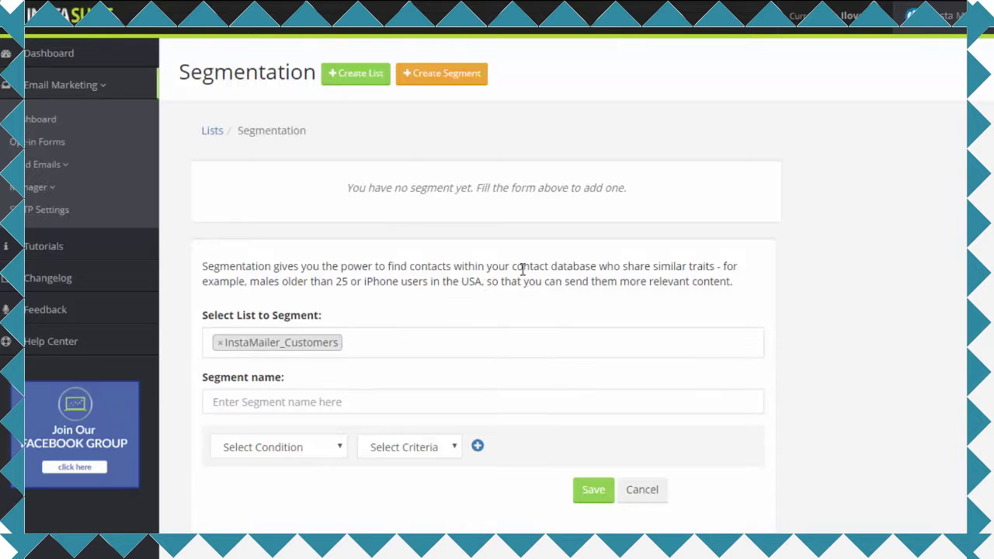
pyautogui.click(298, 456)
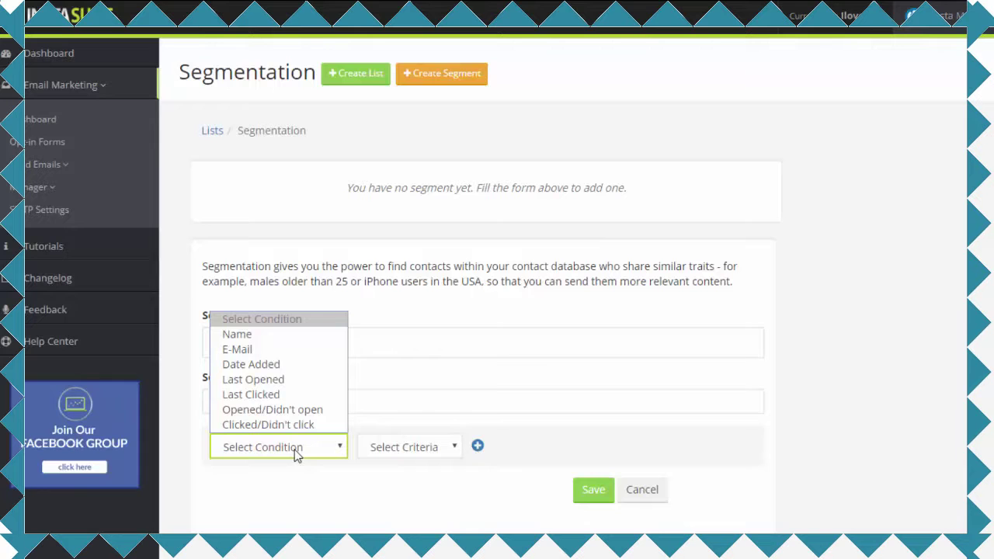
pyautogui.click(305, 410)
pyautogui.click(417, 455)
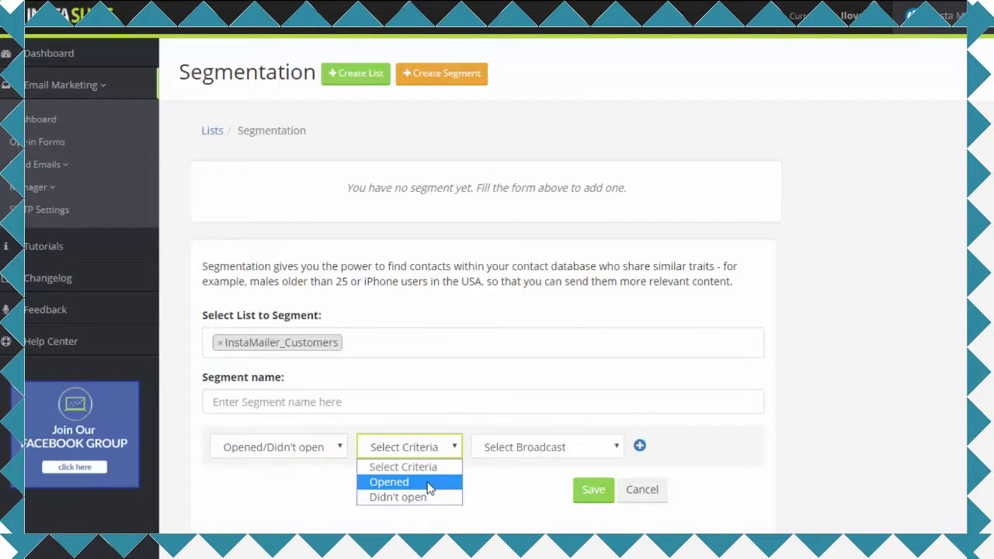
pyautogui.click(429, 498)
pyautogui.click(522, 455)
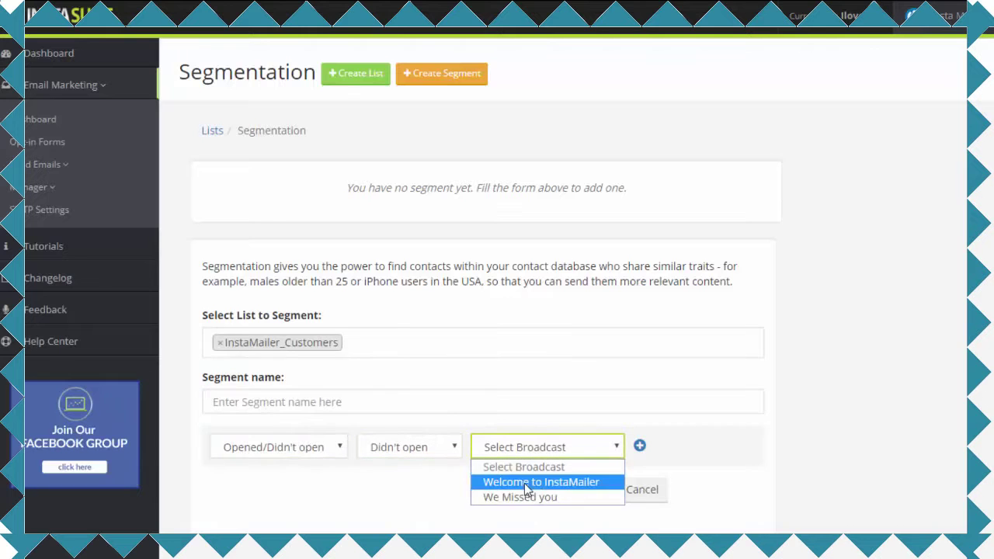
pyautogui.click(527, 483)
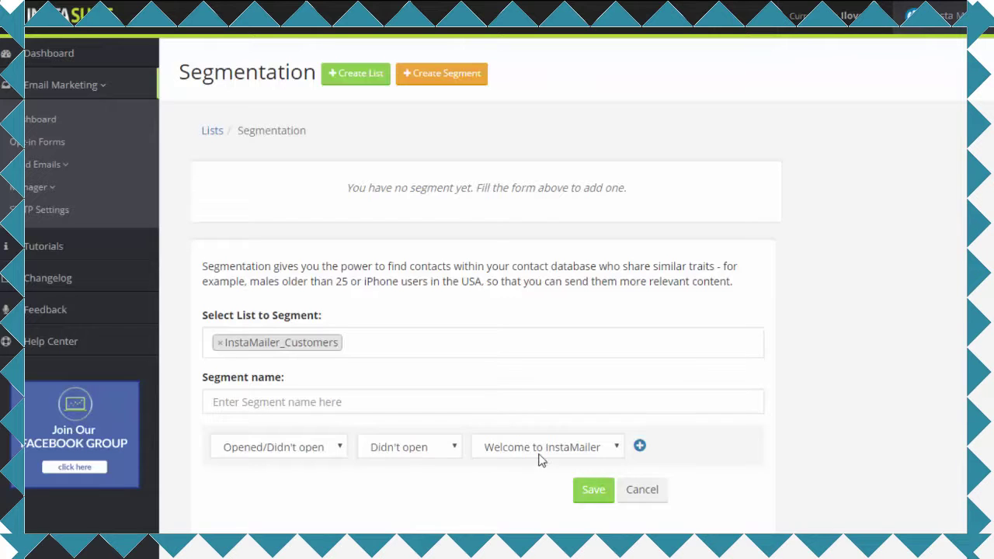
# Start a new mail automation for the InstaMailer_Customers list with the event "On subscriber added."
pyautogui.click(56, 192)
pyautogui.click(71, 220)
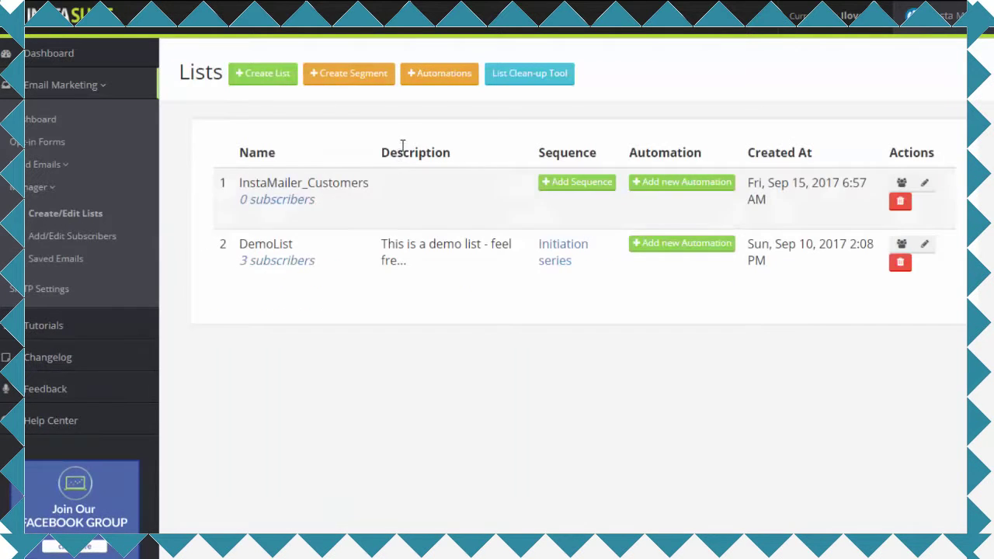
pyautogui.click(440, 83)
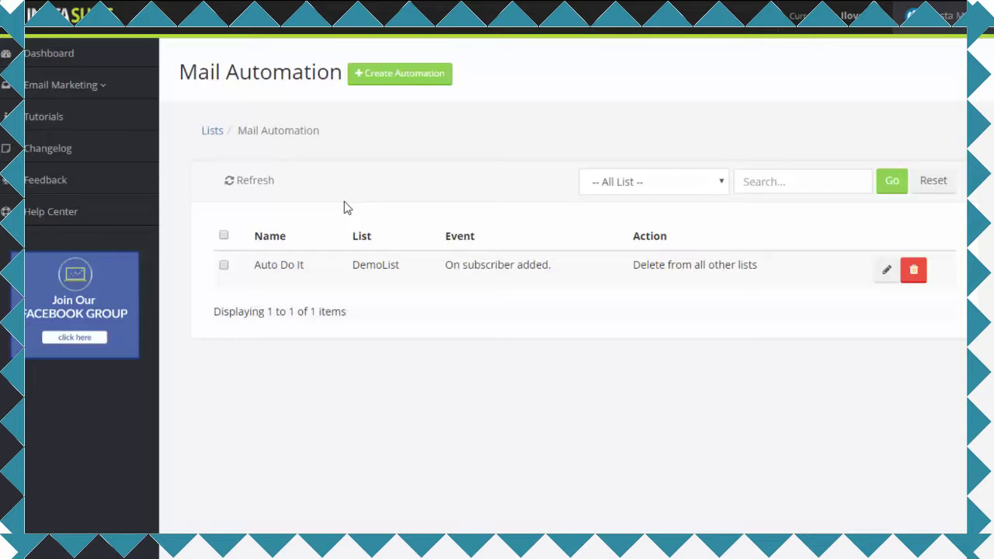
pyautogui.click(393, 76)
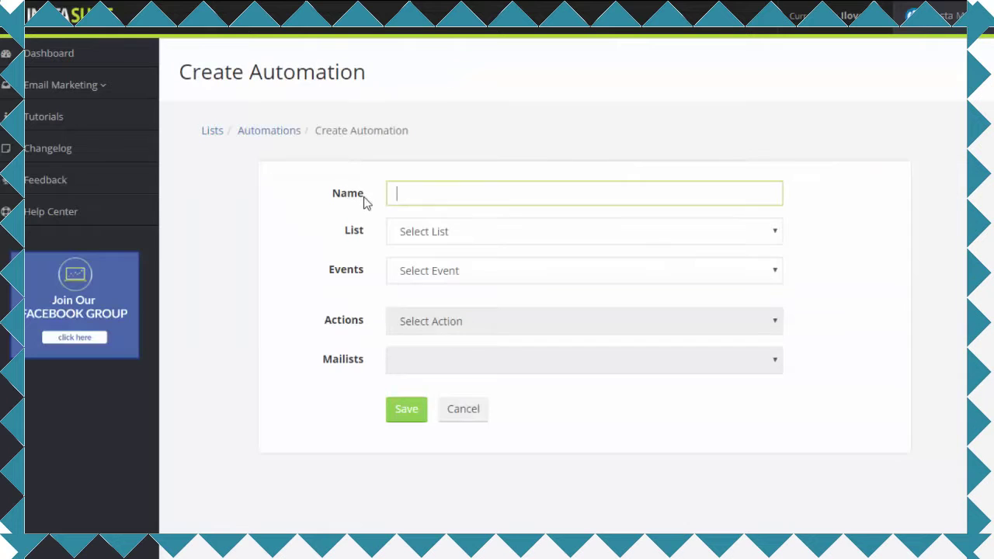
pyautogui.click(442, 238)
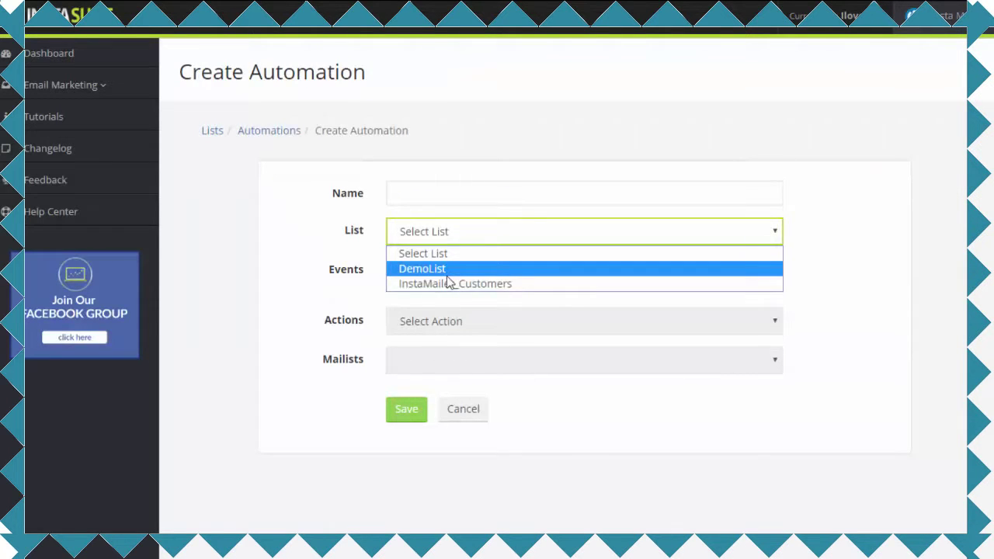
pyautogui.click(448, 285)
pyautogui.click(441, 273)
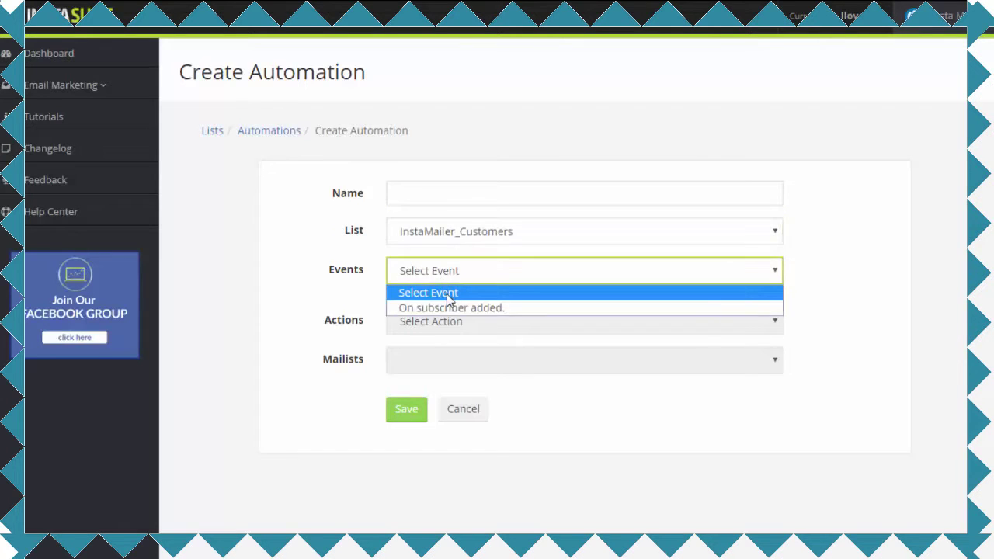
pyautogui.click(449, 309)
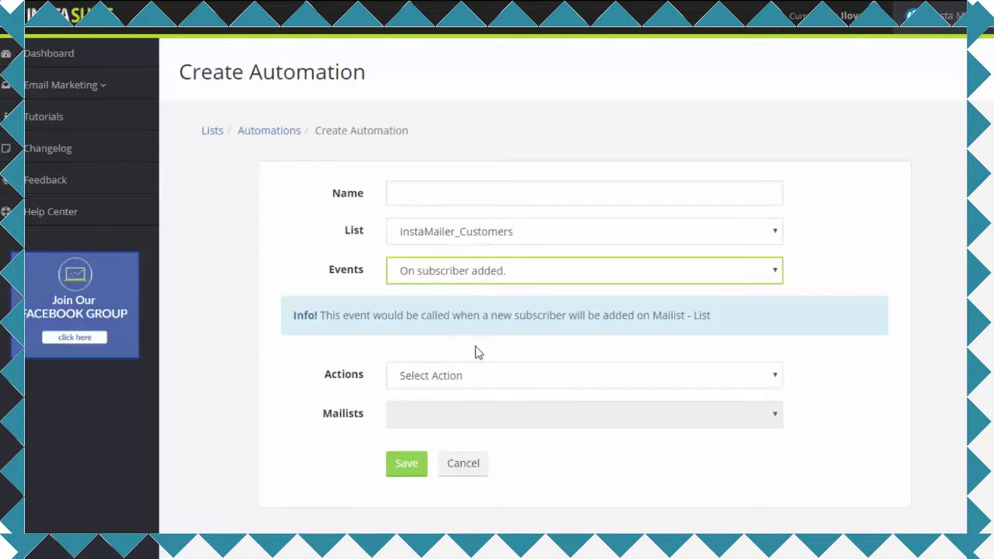
# Set the automation's action to "Delete from selected lists" and choose DemoList as the mailing list
pyautogui.click(467, 375)
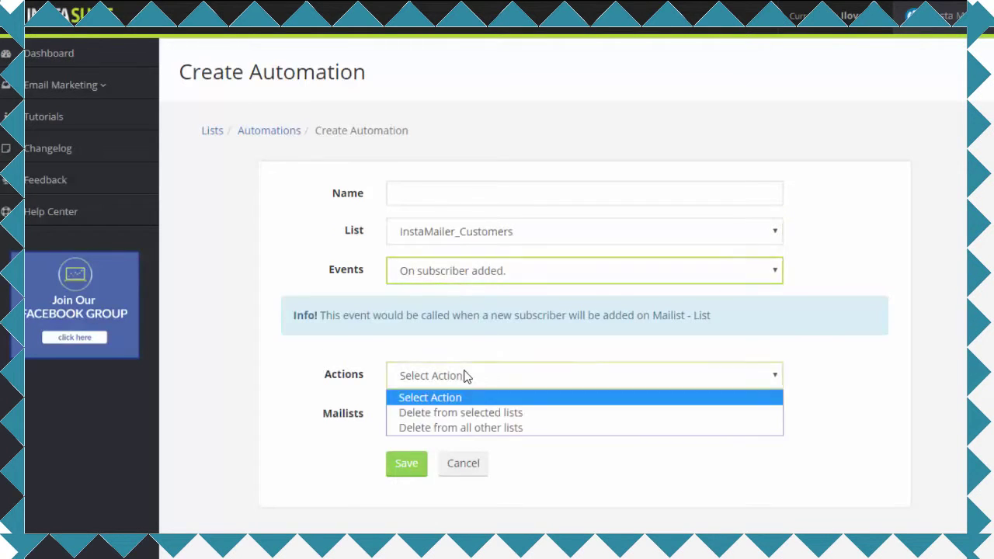
pyautogui.click(487, 419)
pyautogui.click(486, 421)
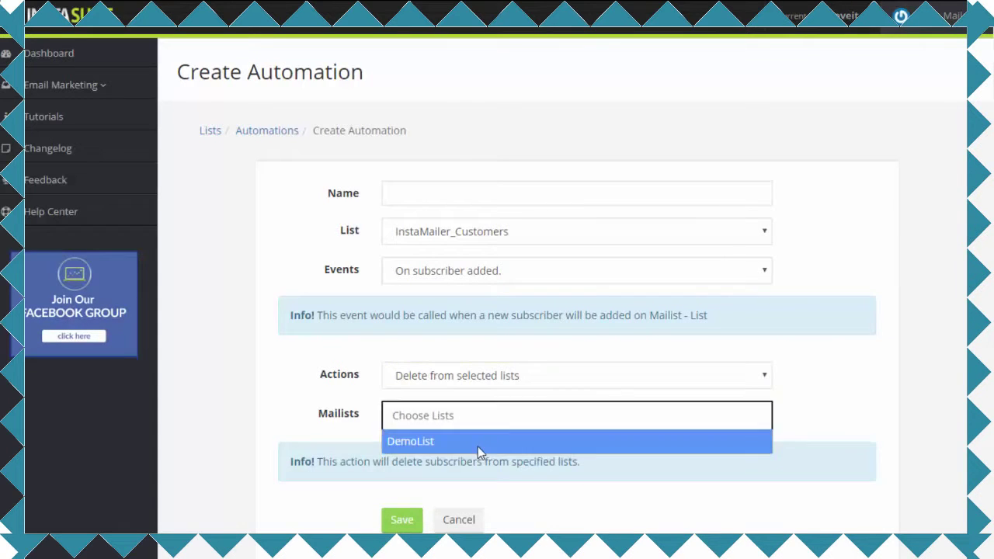
pyautogui.click(479, 449)
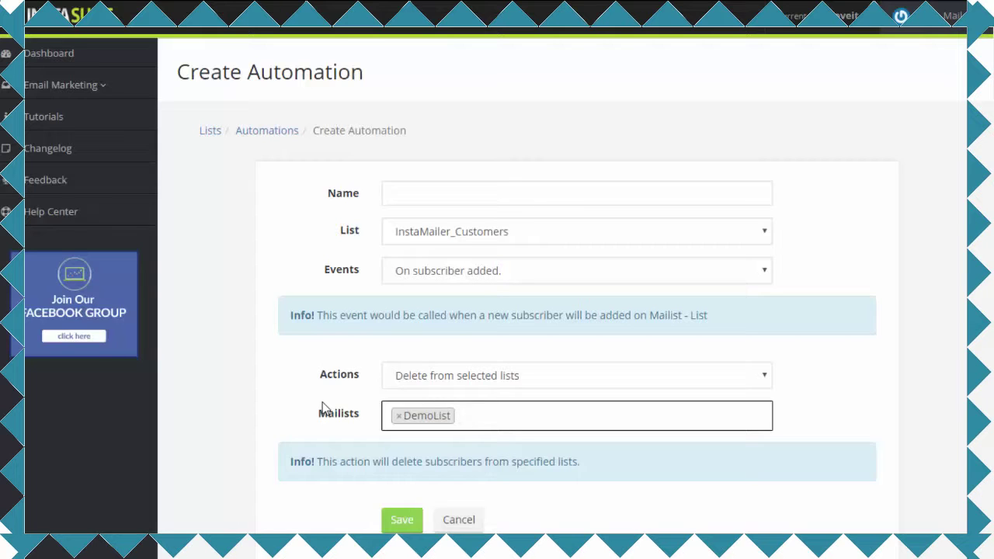
# Return to the page for creating and editing lists and open the List Clean-up Tool
pyautogui.click(74, 85)
pyautogui.click(67, 192)
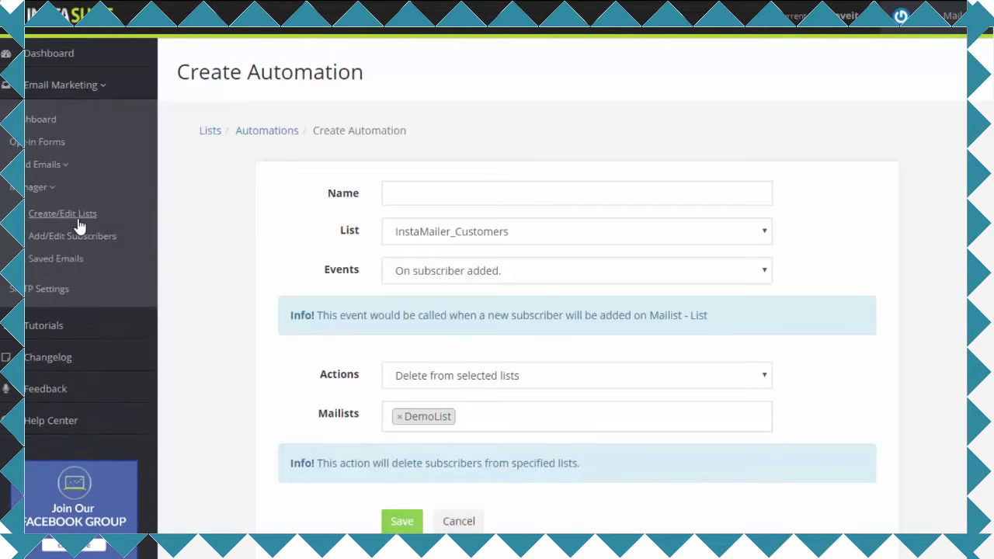
pyautogui.click(90, 220)
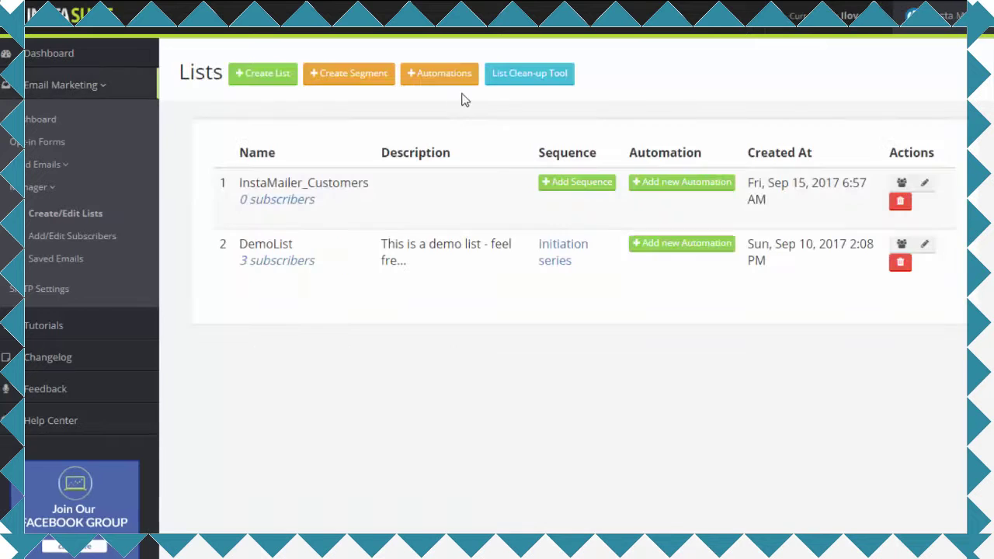
pyautogui.click(523, 84)
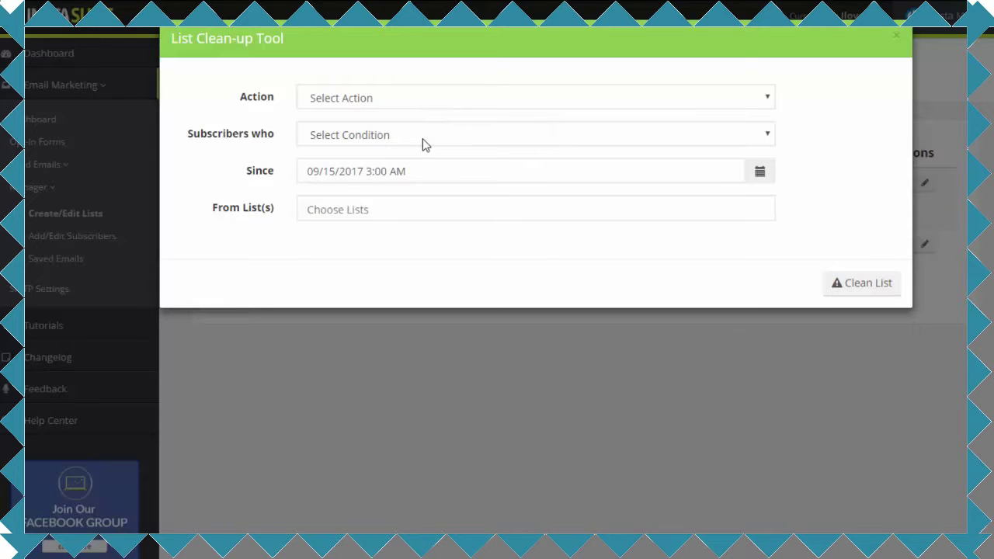
# Set the list clean-up to the Move action for subscribers who have "Not Opened OR clicked."
pyautogui.click(396, 101)
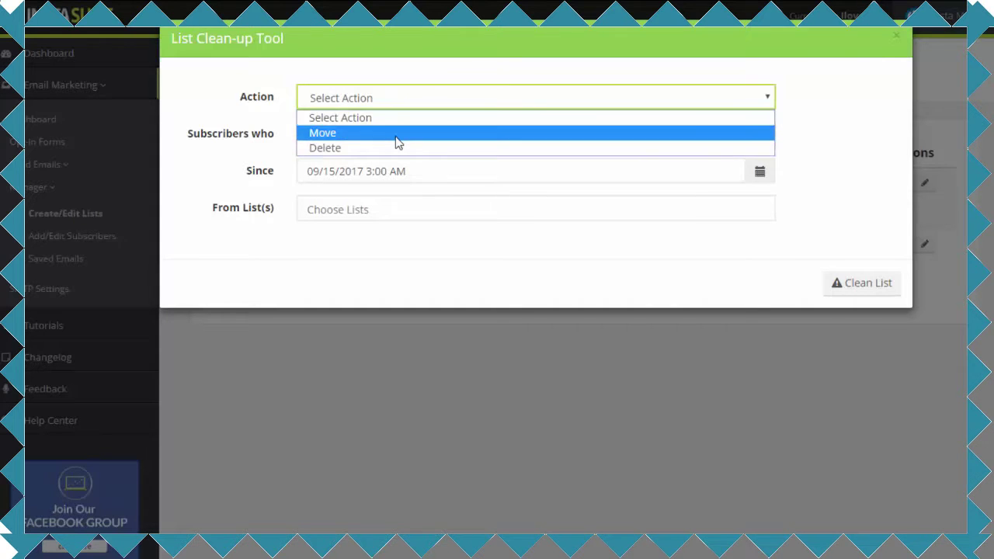
pyautogui.click(397, 137)
pyautogui.click(392, 136)
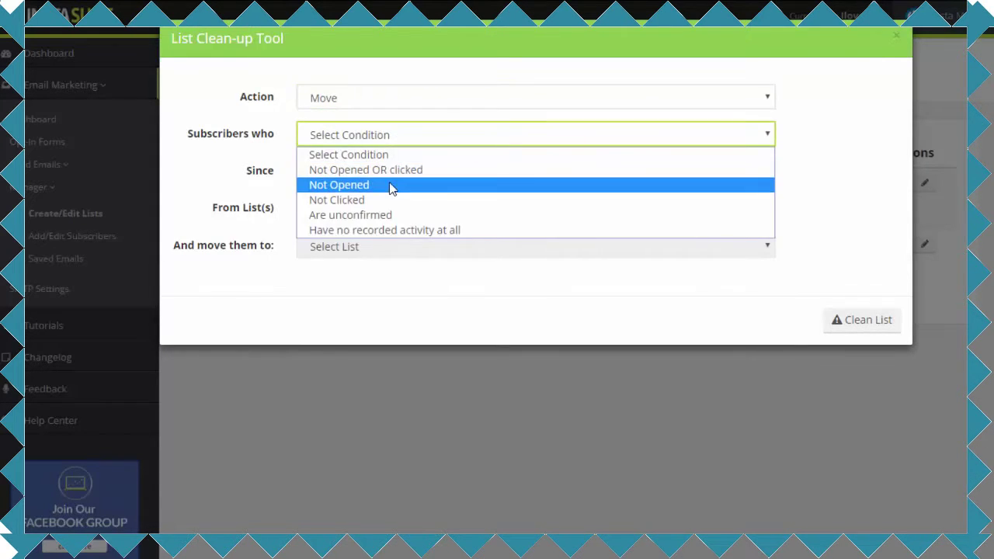
pyautogui.click(398, 173)
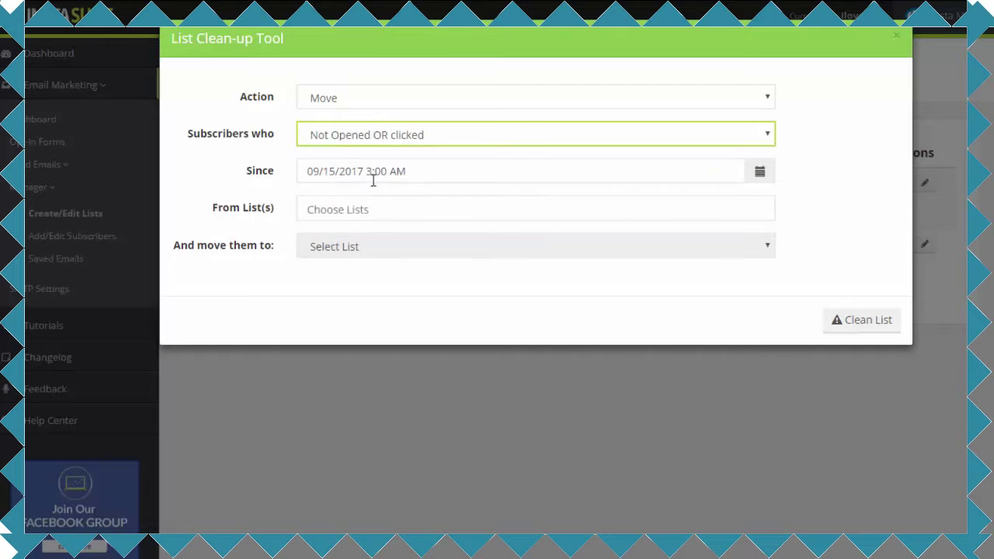
# Choose InstaMailer_Customers as the clean-up's source list and DemoList as its destination, and close the tool without cleaning
pyautogui.click(456, 200)
pyautogui.click(420, 256)
pyautogui.click(409, 255)
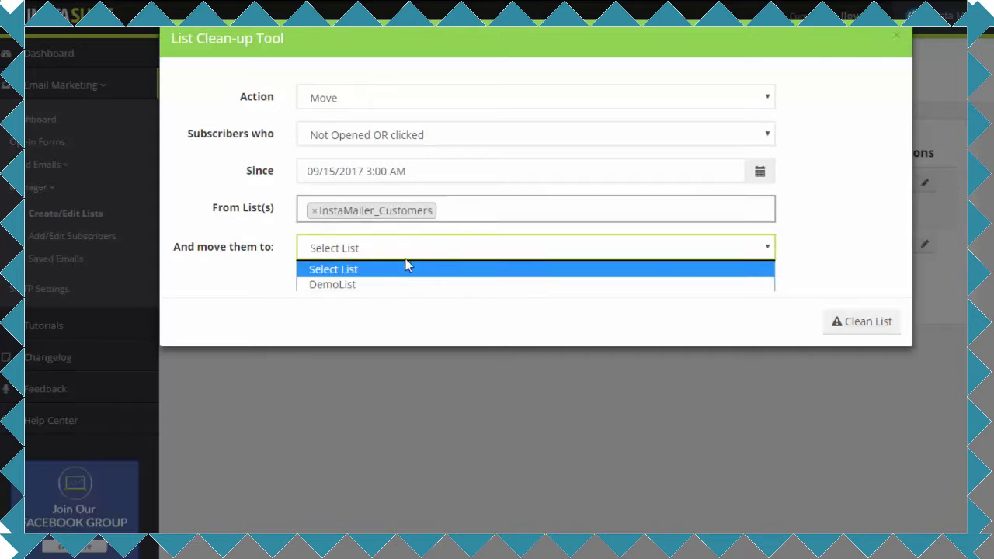
pyautogui.click(401, 286)
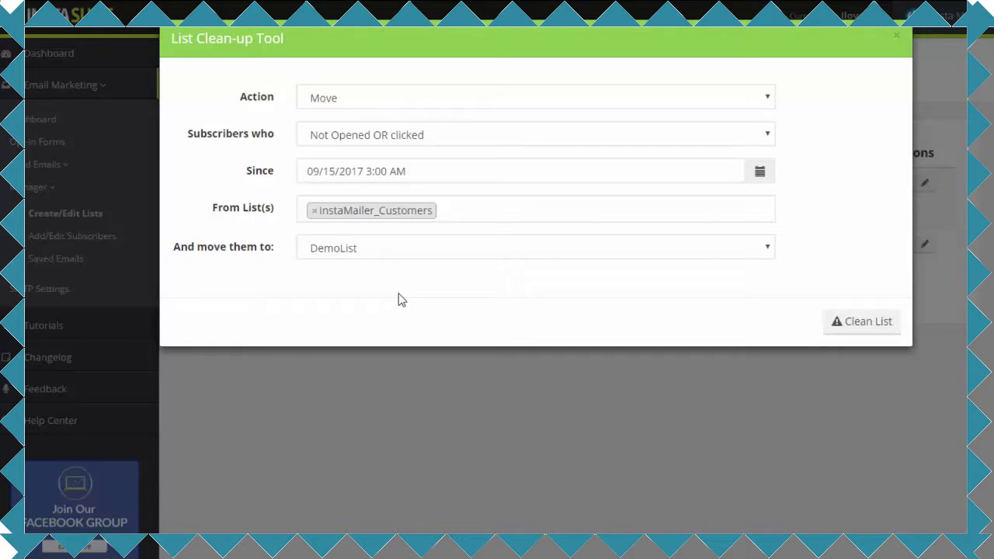
pyautogui.click(896, 38)
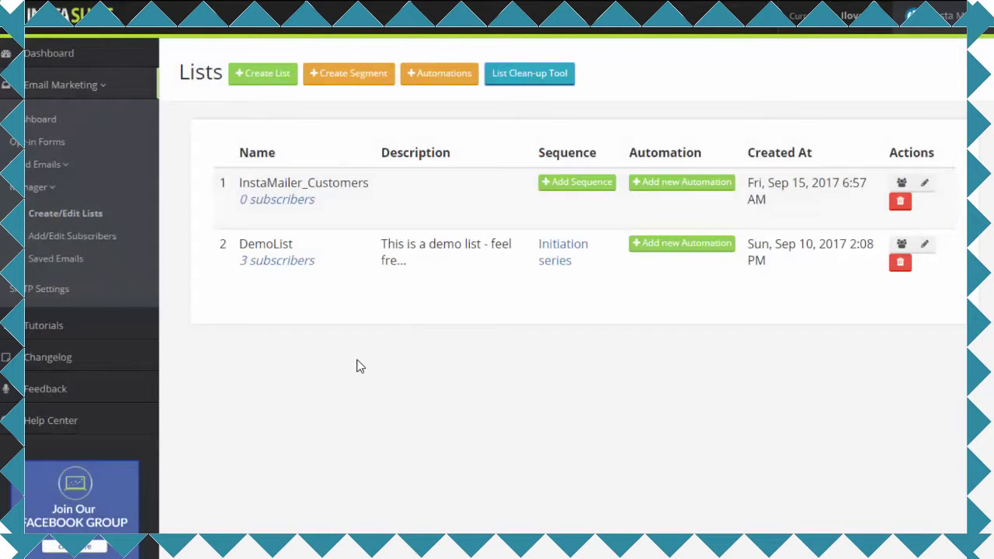
# Open the subscriber import page and compare its Manual and Upload CSV/TXT source types
pyautogui.click(71, 242)
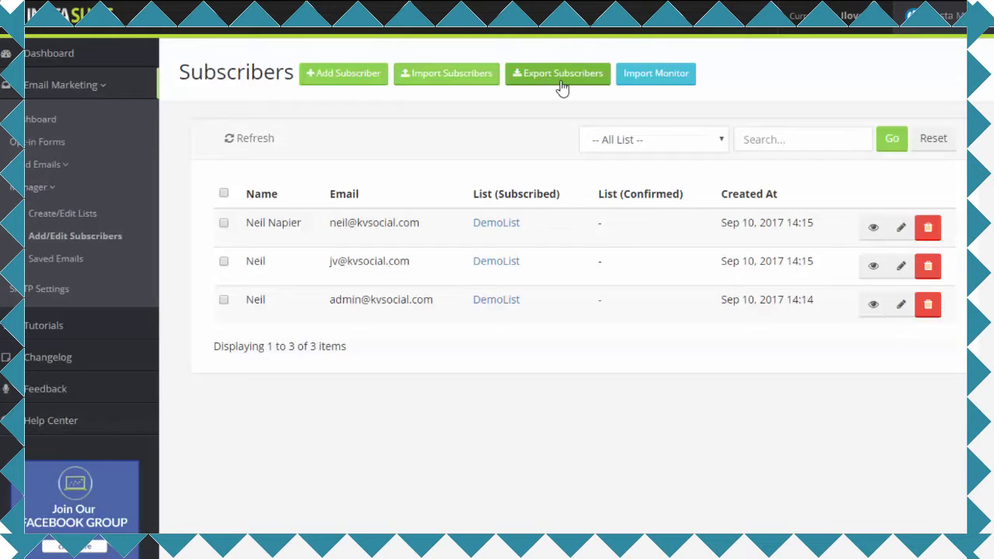
pyautogui.click(484, 85)
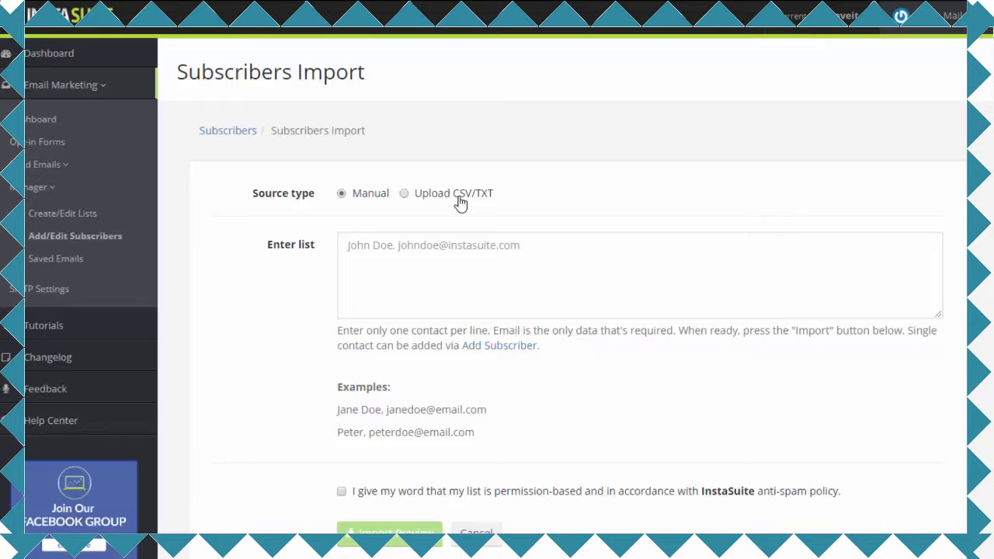
pyautogui.click(422, 268)
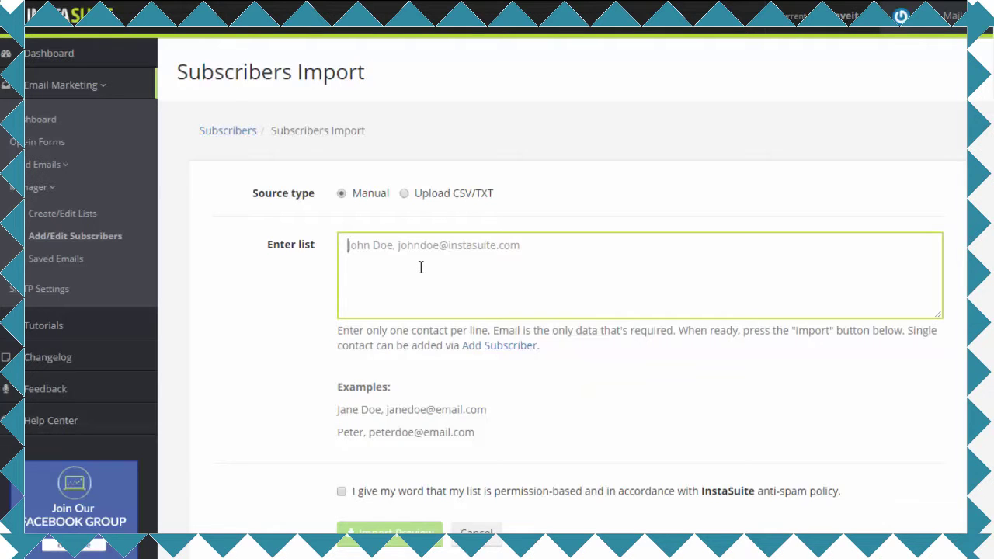
pyautogui.click(404, 193)
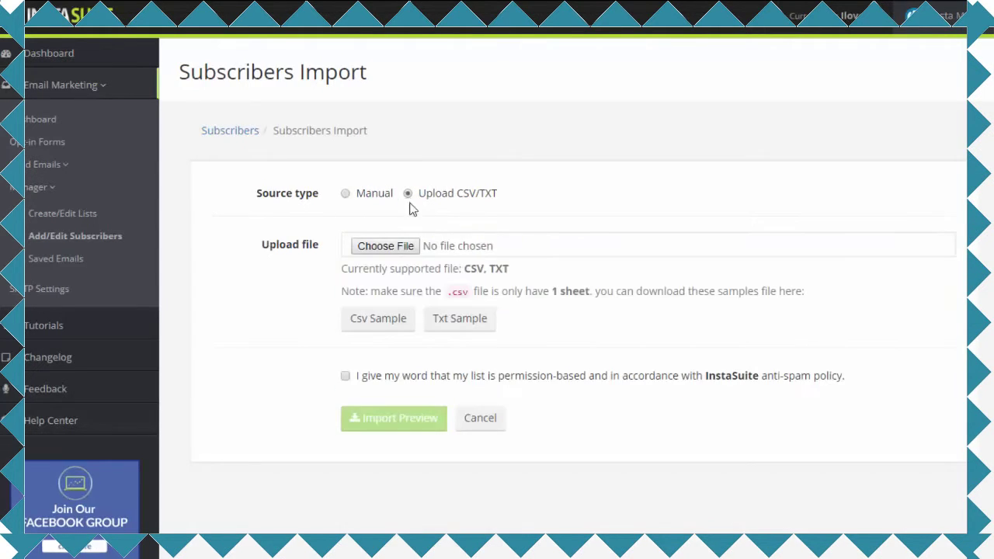
pyautogui.click(346, 198)
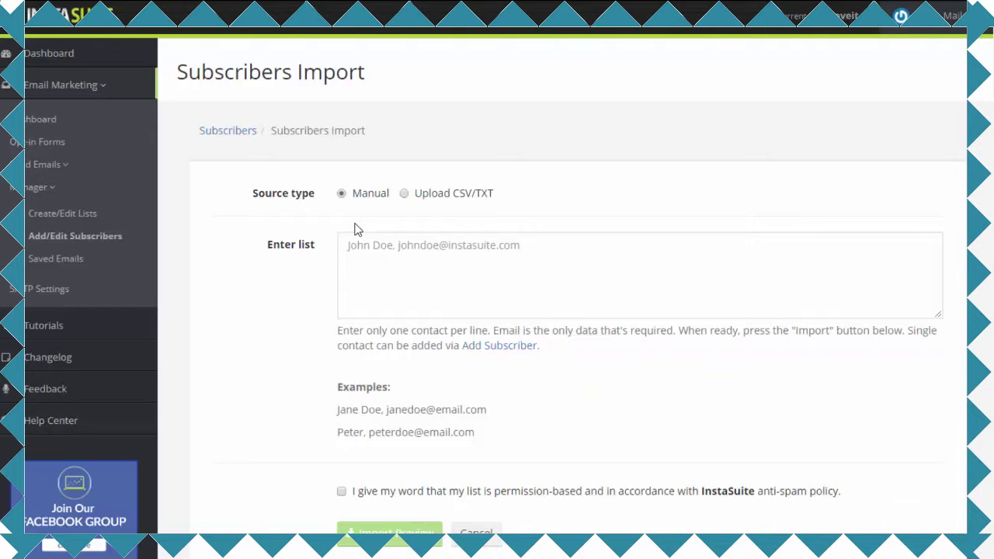
# View the saved emails page, open the SMTP settings and check the Default SMTP choices, keeping mailgun
pyautogui.click(76, 263)
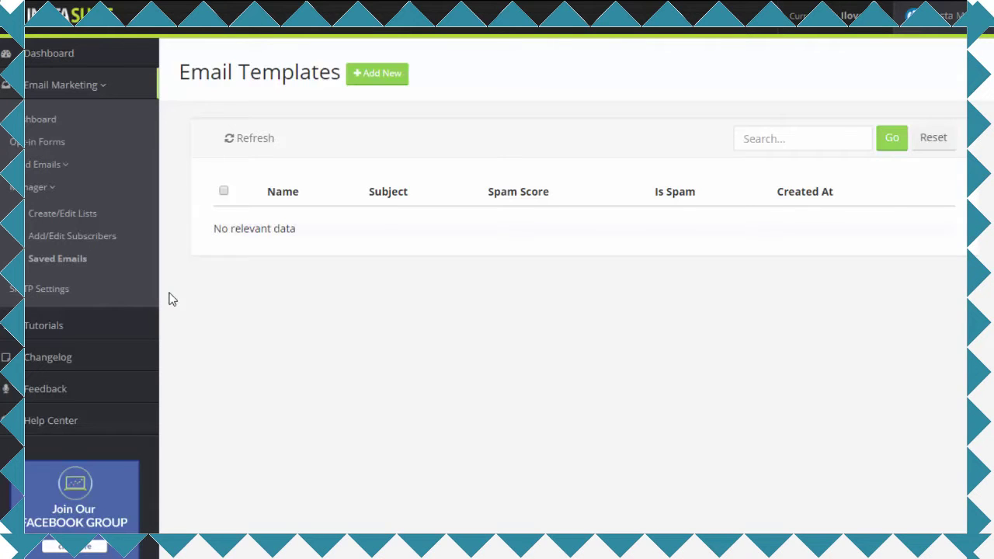
pyautogui.click(46, 289)
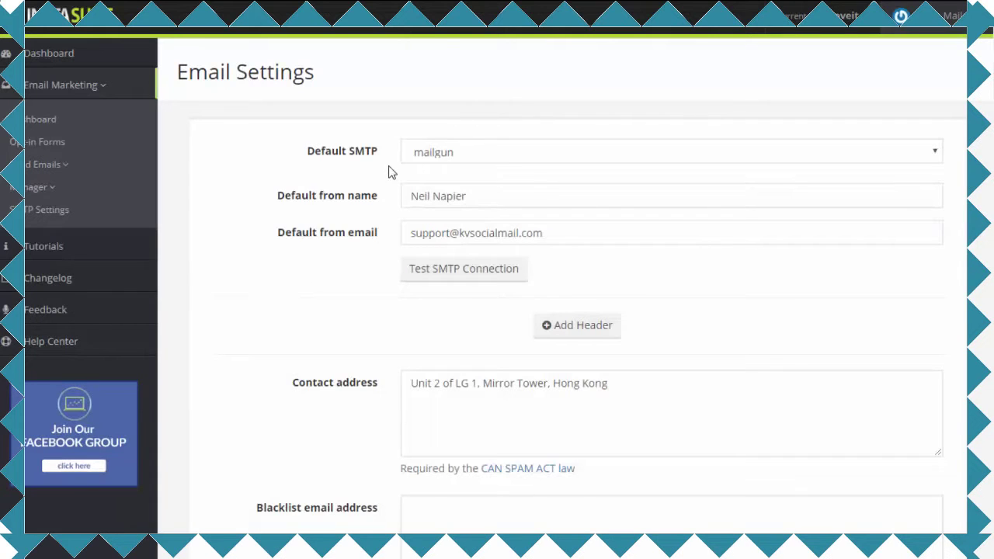
pyautogui.click(434, 159)
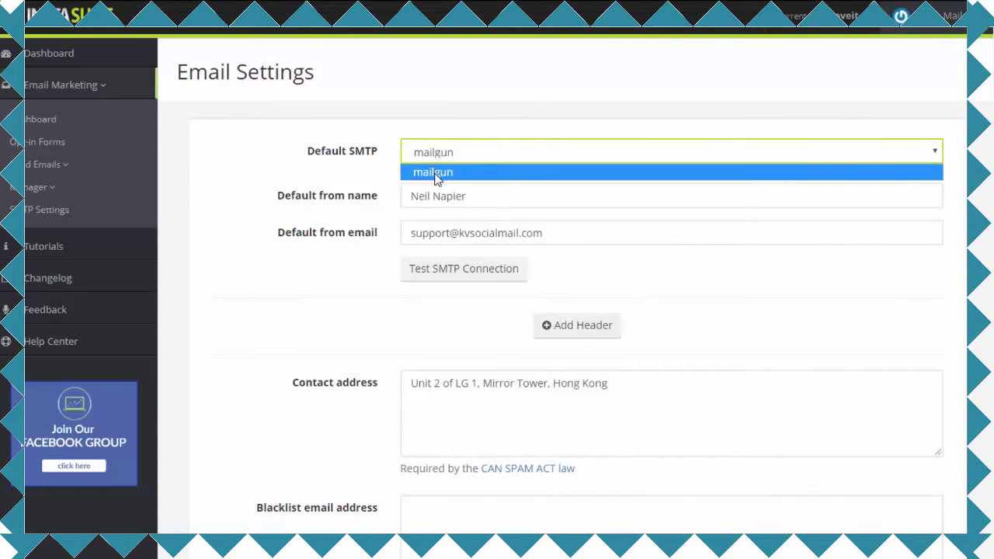
pyautogui.click(436, 172)
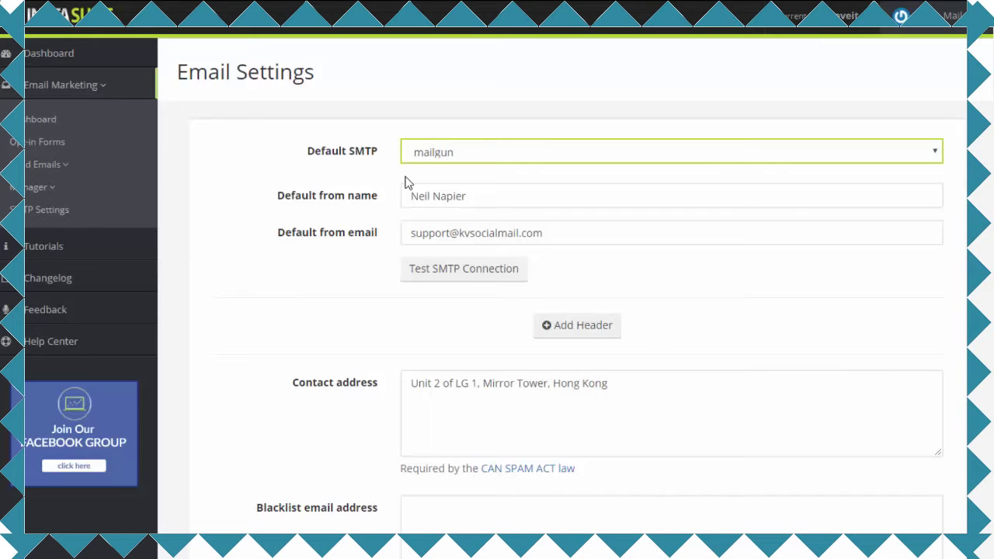
# Examine the blacklist fields, re-subscribe option and role-based address blocking in the email settings
pyautogui.scroll(-4, 404, 186)
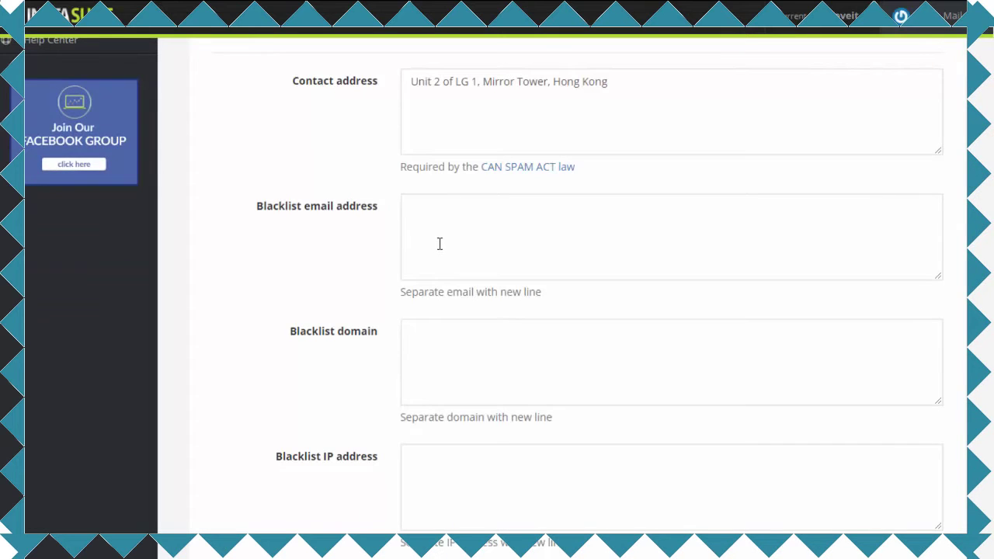
pyautogui.click(453, 361)
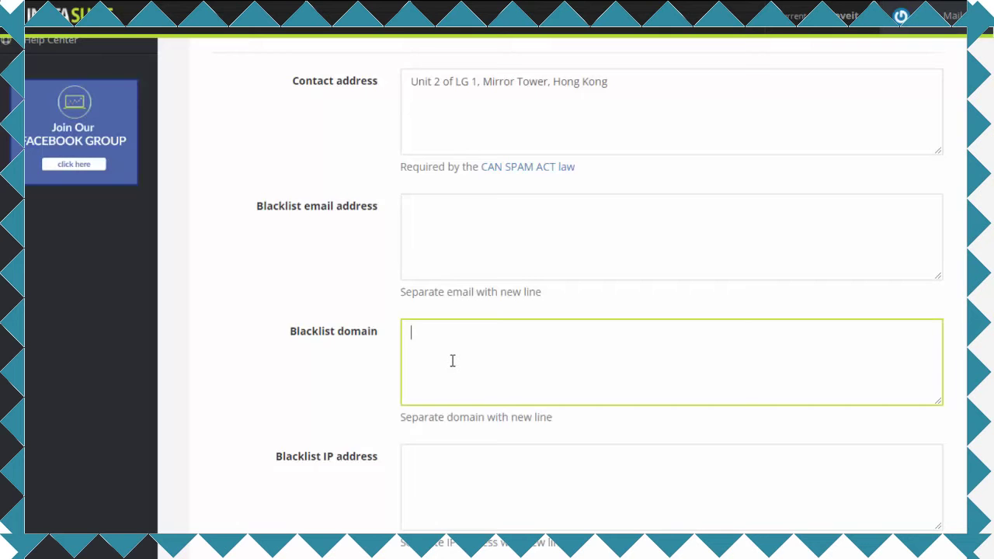
pyautogui.scroll(-3, 453, 360)
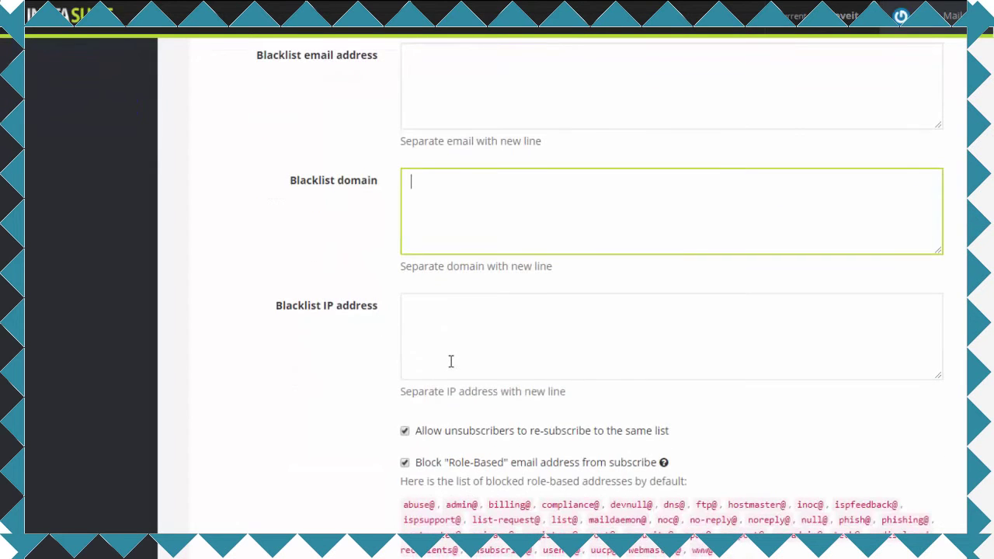
pyautogui.scroll(-2, 409, 365)
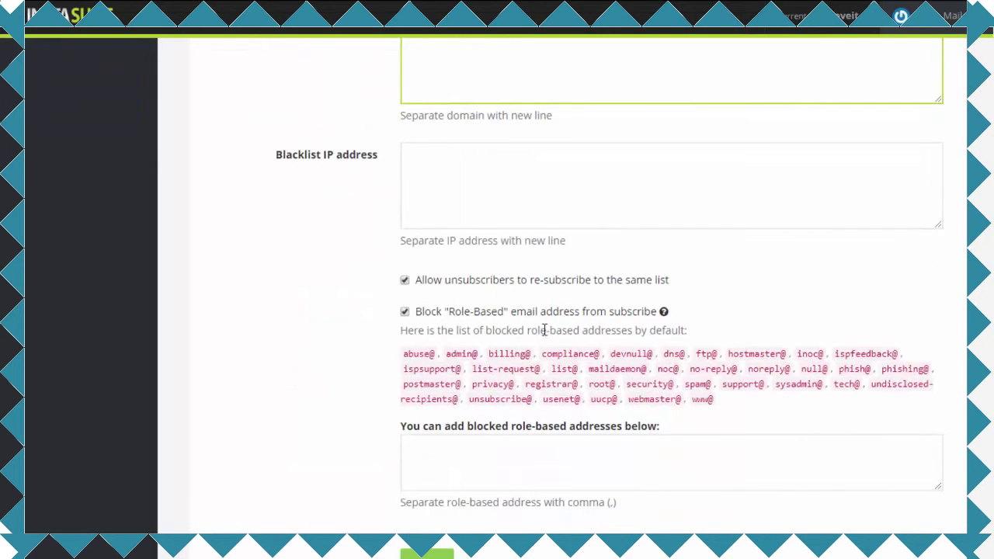
pyautogui.scroll(10, 355, 358)
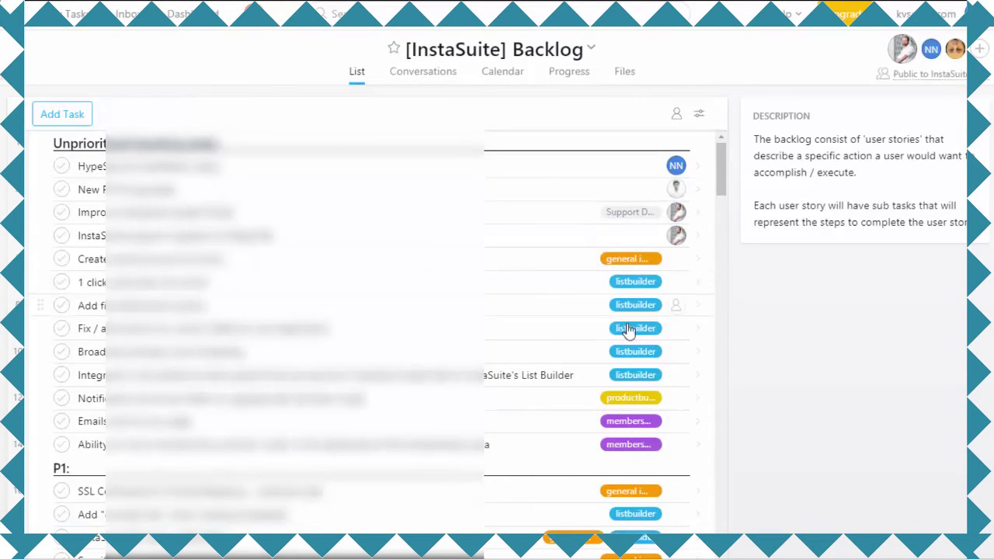
# Switch to the [InstaSuite] Backlog project and look through its prioritized task list
pyautogui.scroll(-6, 628, 309)
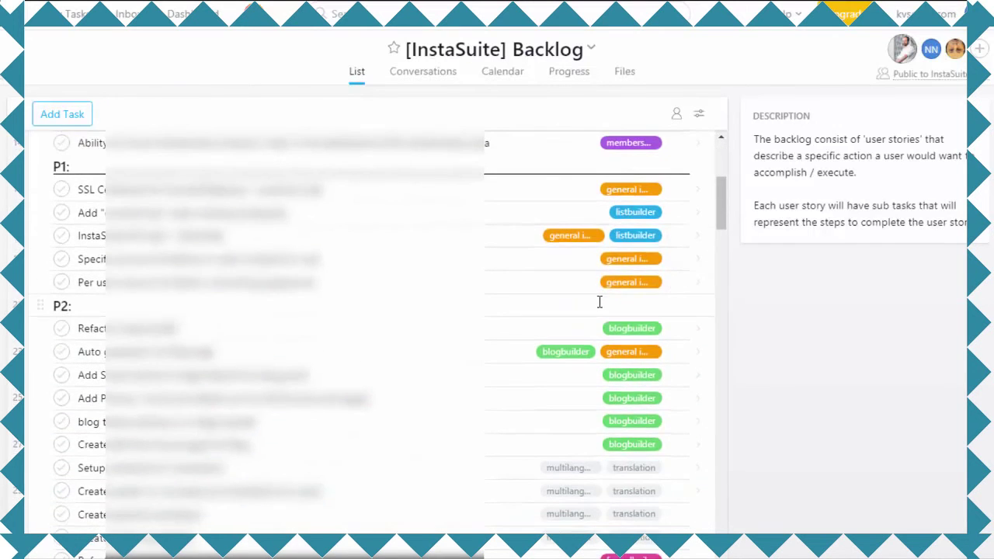
pyautogui.scroll(-6, 596, 303)
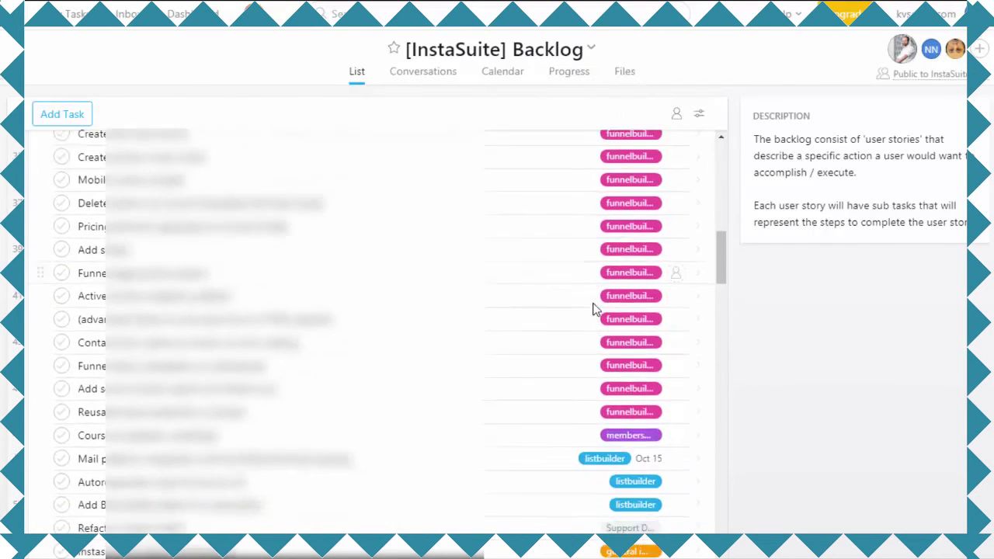
pyautogui.scroll(5, 595, 309)
pyautogui.scroll(6, 595, 309)
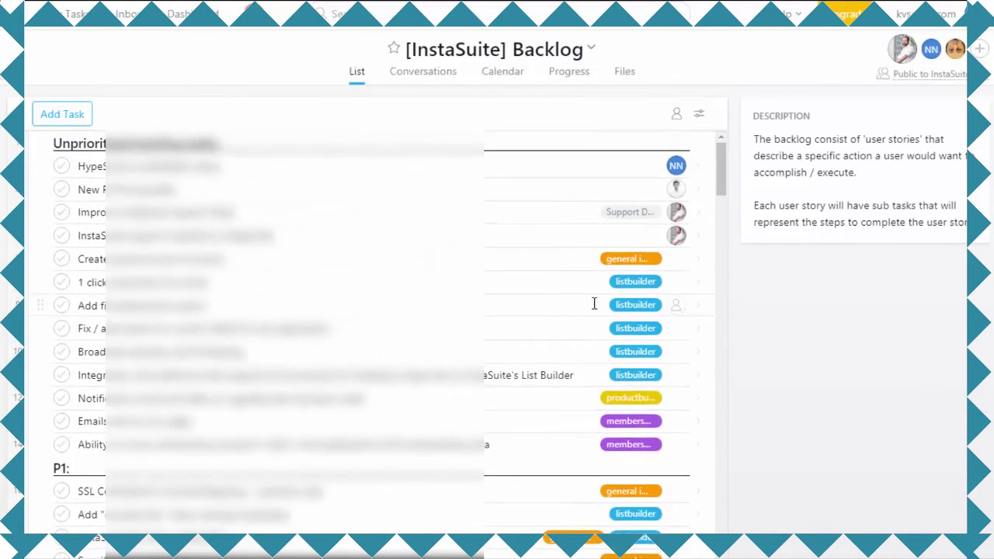